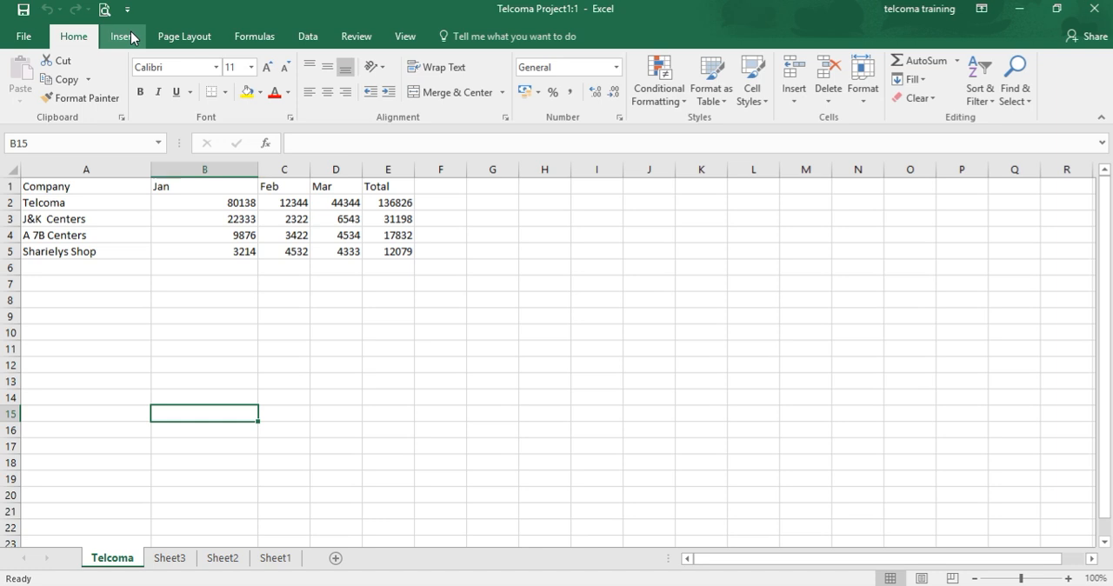
Select the sales table A1:E5 and preview the column, bar and hierarchy chart types on it
{"action": "left_click", "coordinate": [133, 38]}
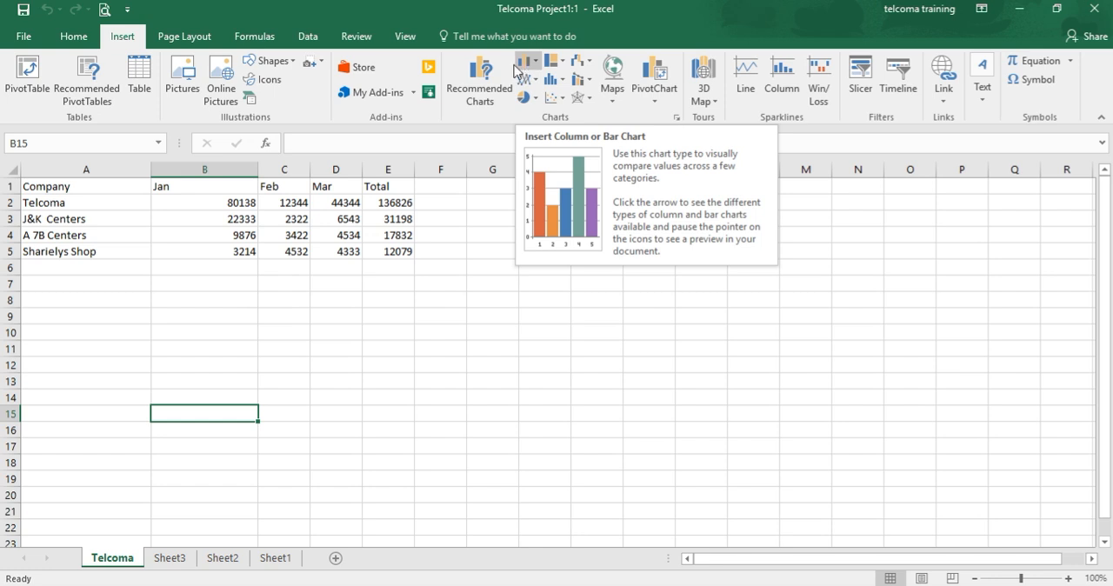
{"action": "left_click", "coordinate": [58, 189]}
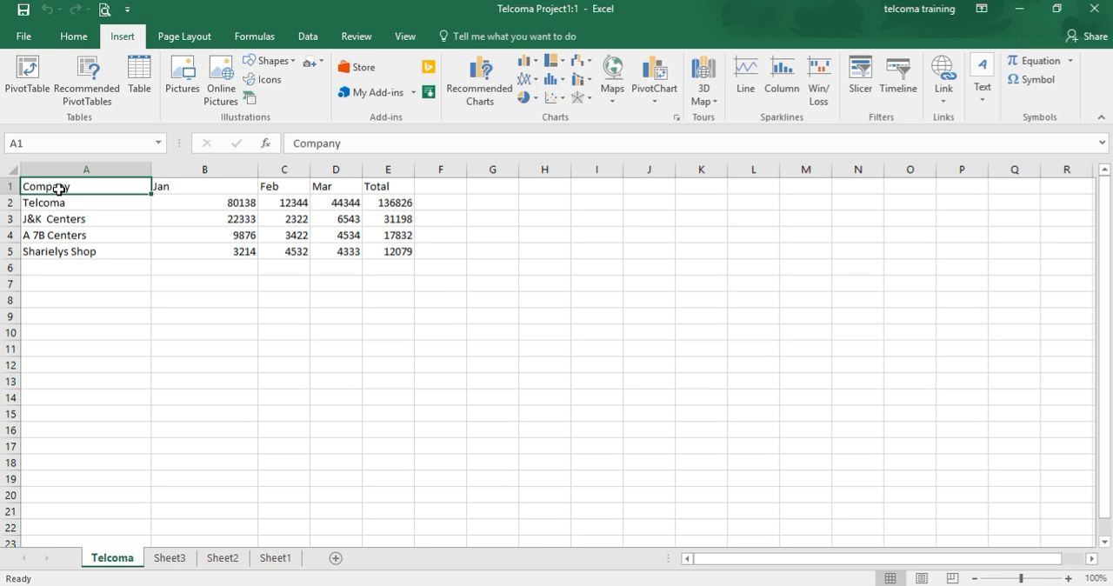
{"action": "key", "text": "shift+Right"}
{"action": "key", "text": "shift+Right"}
{"action": "key", "text": "shift+Right"}
{"action": "key", "text": "shift+Right"}
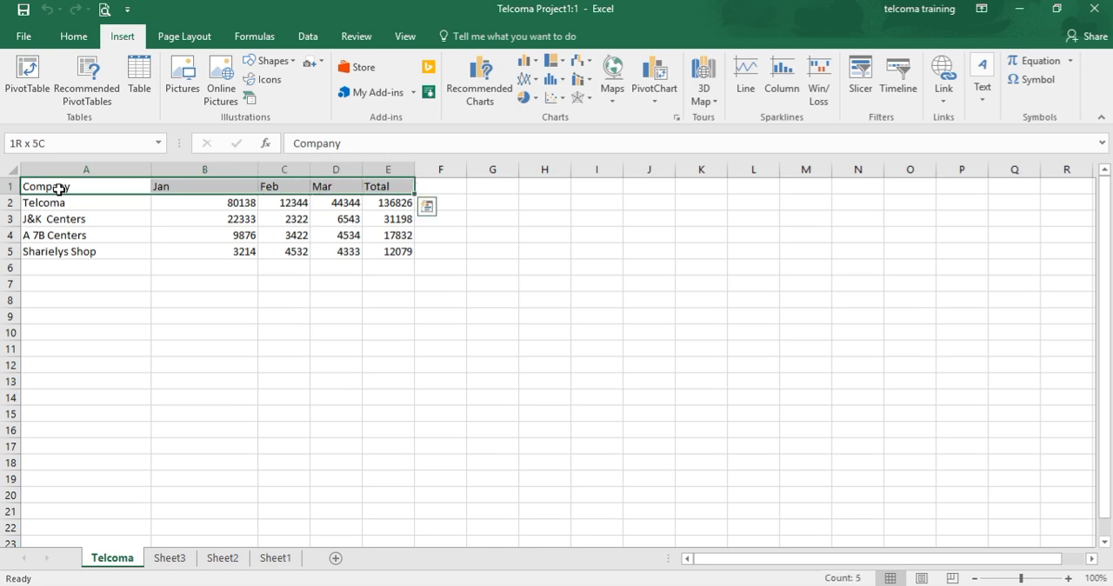
{"action": "key", "text": "shift+Down"}
{"action": "key", "text": "shift+Down"}
{"action": "key", "text": "shift+Down"}
{"action": "key", "text": "shift+Down"}
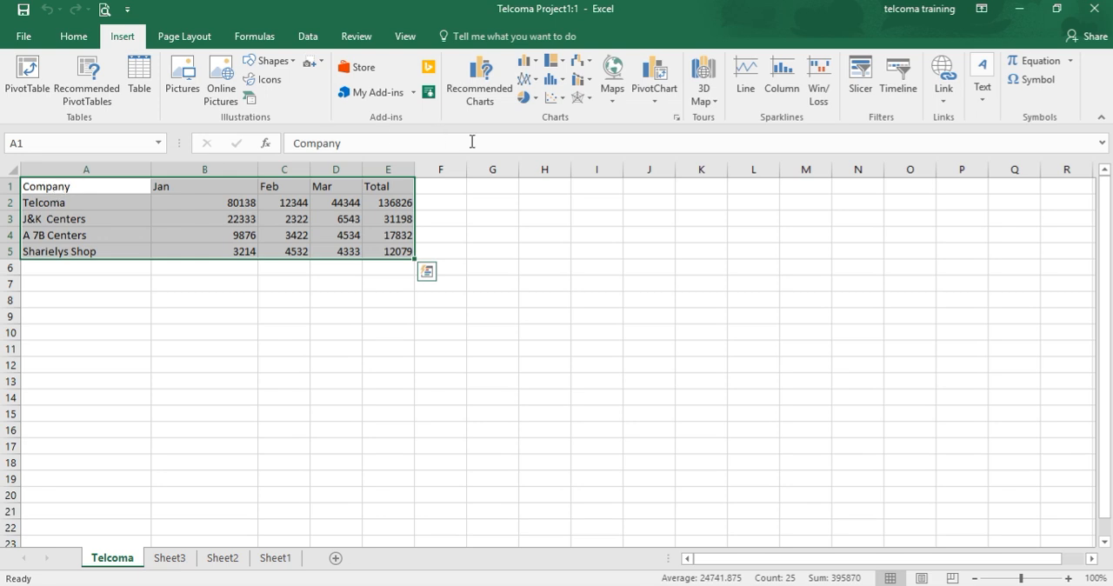
{"action": "left_click", "coordinate": [527, 68]}
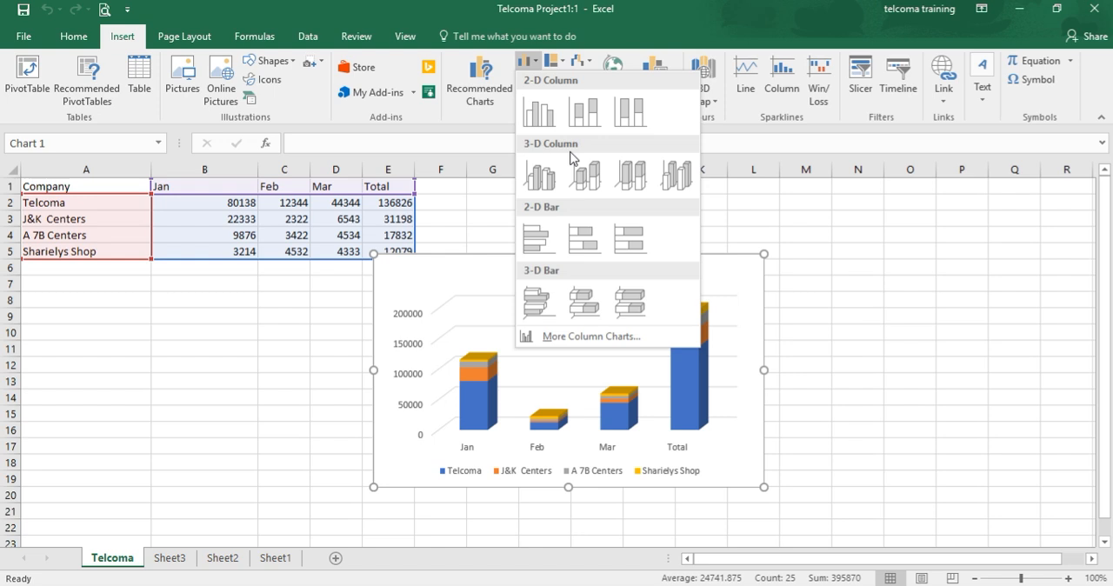
{"action": "left_click", "coordinate": [558, 63]}
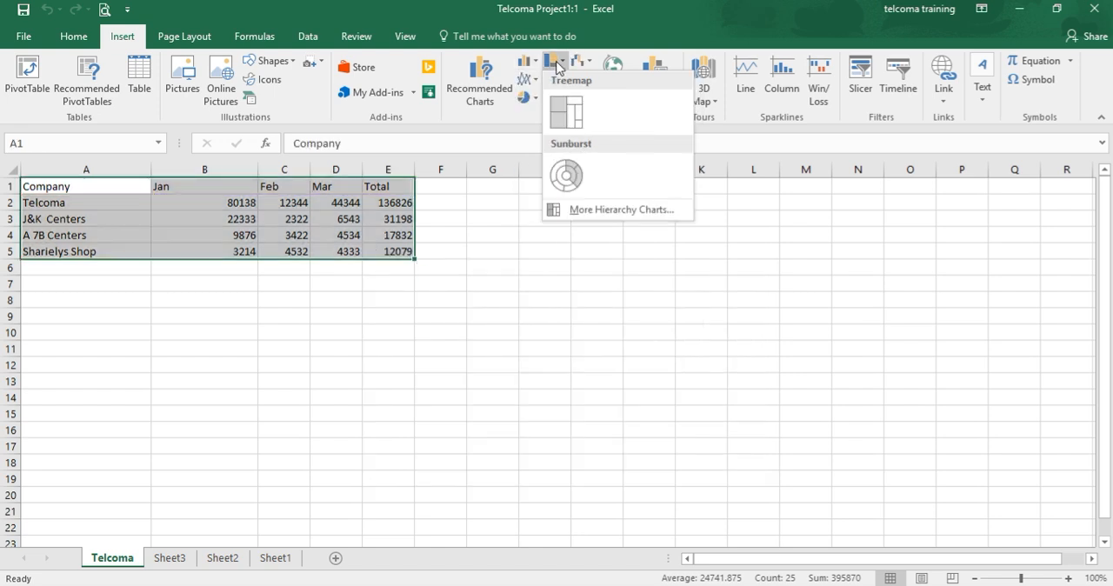
{"action": "left_click", "coordinate": [531, 64]}
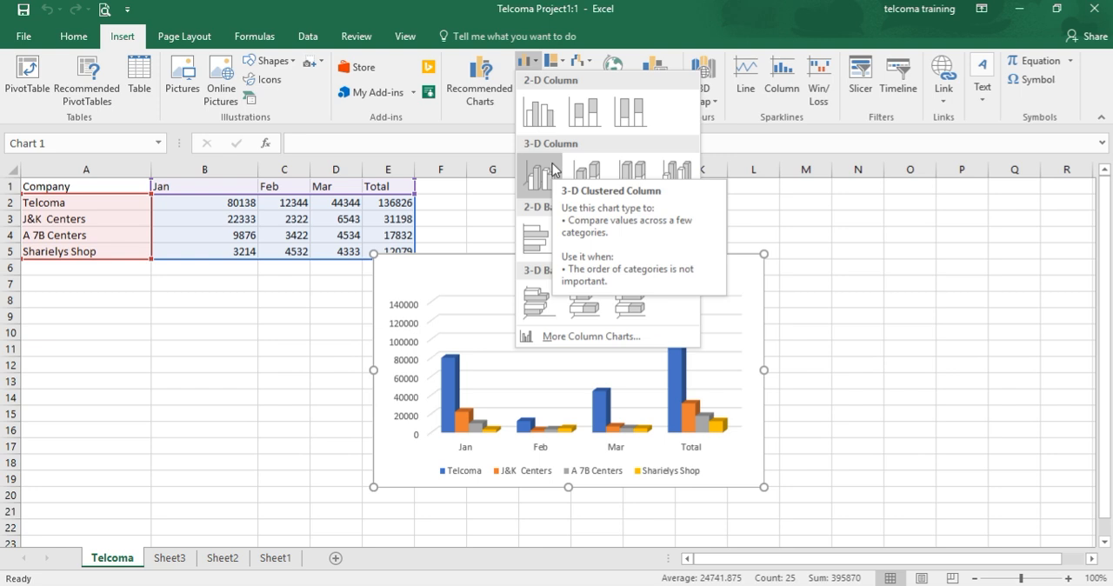
{"action": "left_click", "coordinate": [793, 146]}
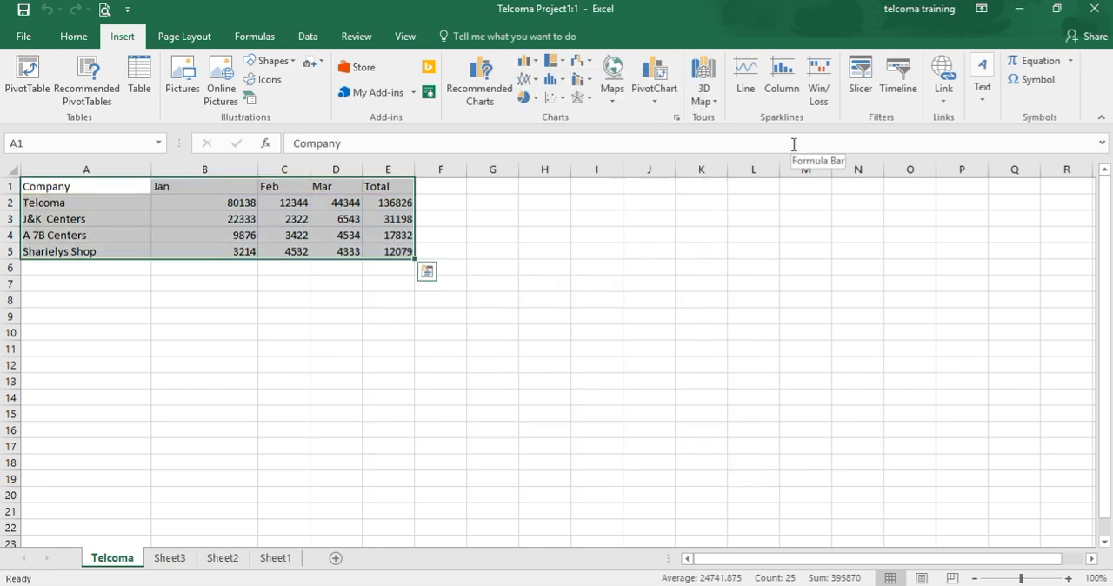
Examine the surface and radar, line and area, combo, pie and scatter chart types offered for the selected data
{"action": "left_click", "coordinate": [579, 99]}
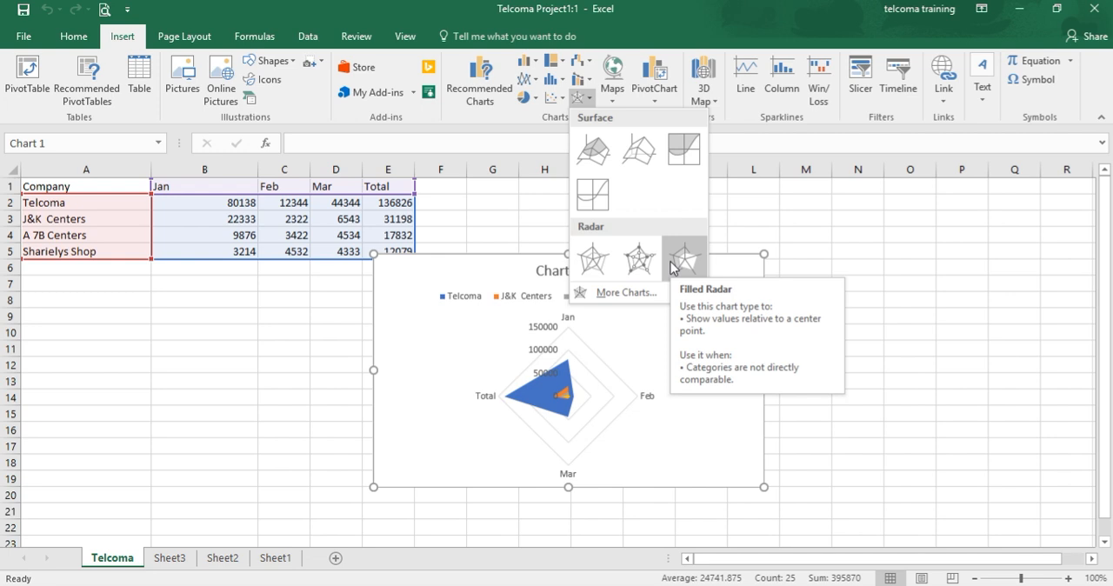
{"action": "left_click", "coordinate": [815, 269]}
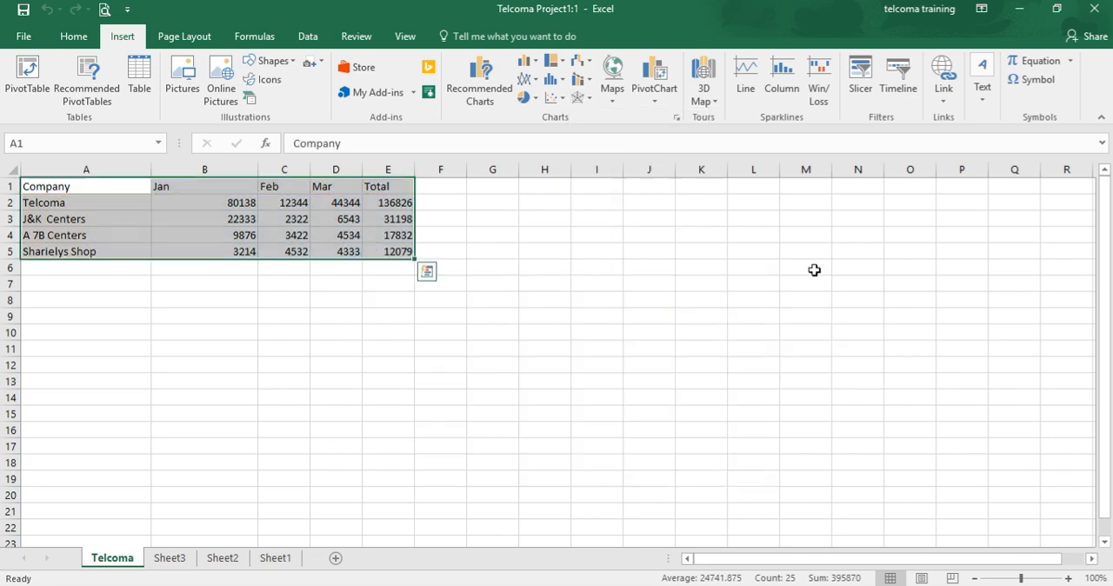
{"action": "left_click", "coordinate": [528, 85]}
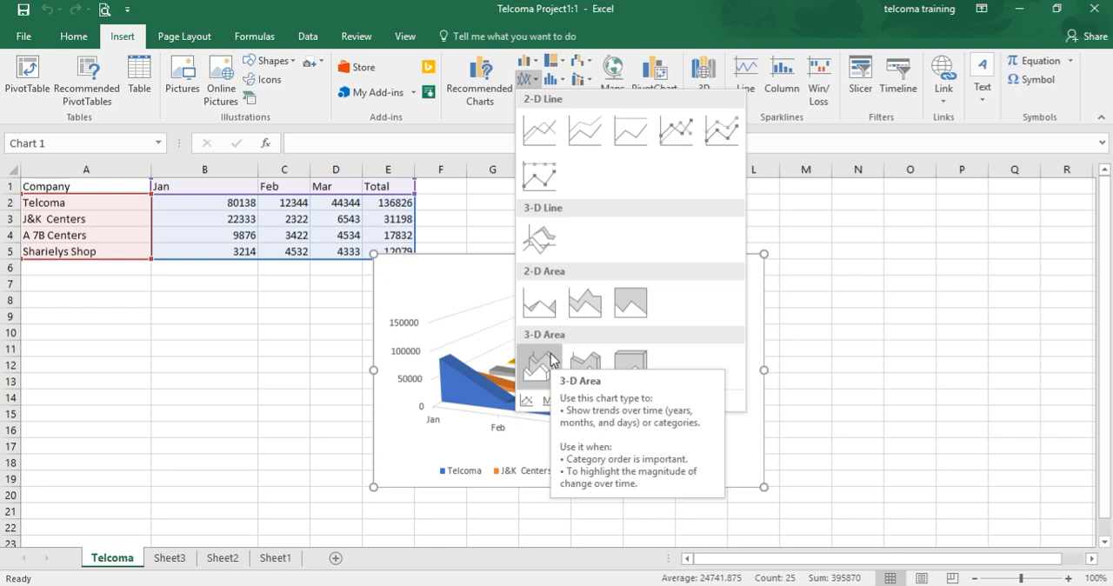
{"action": "left_click", "coordinate": [910, 287]}
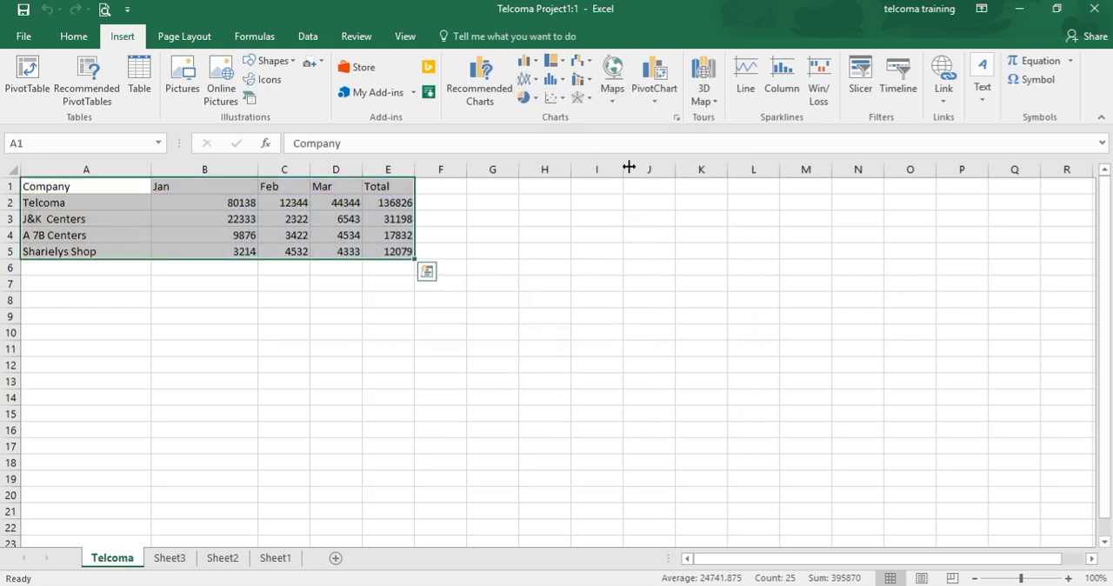
{"action": "left_click", "coordinate": [587, 87]}
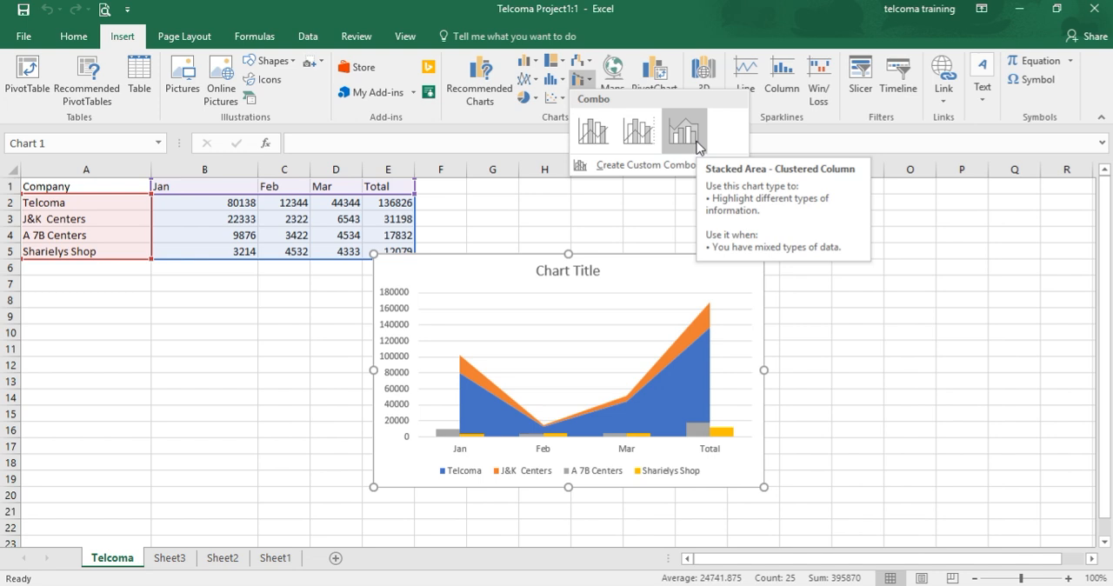
{"action": "left_click", "coordinate": [525, 98]}
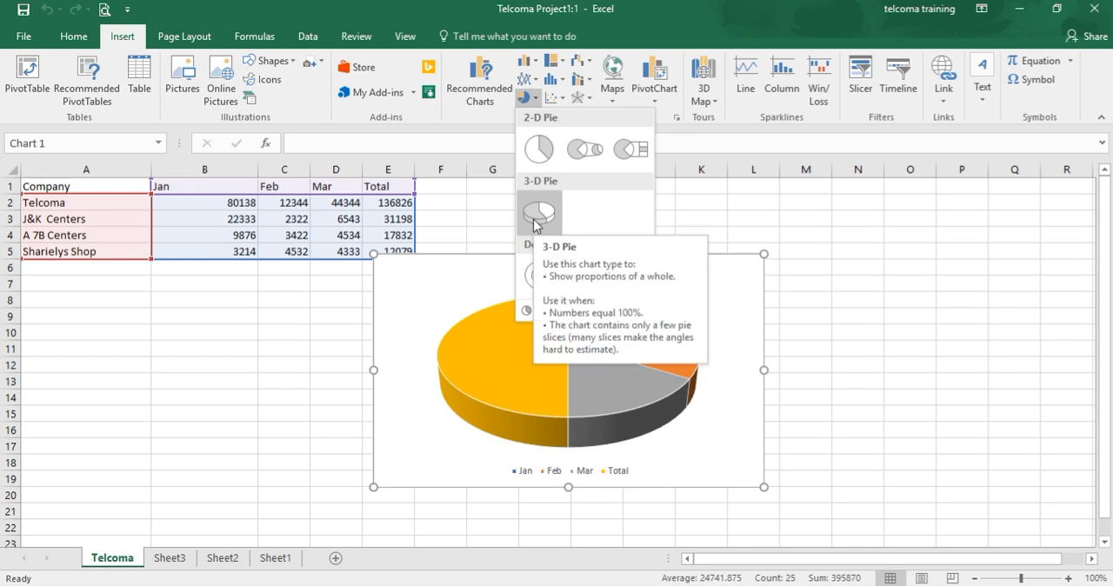
{"action": "left_click", "coordinate": [555, 99]}
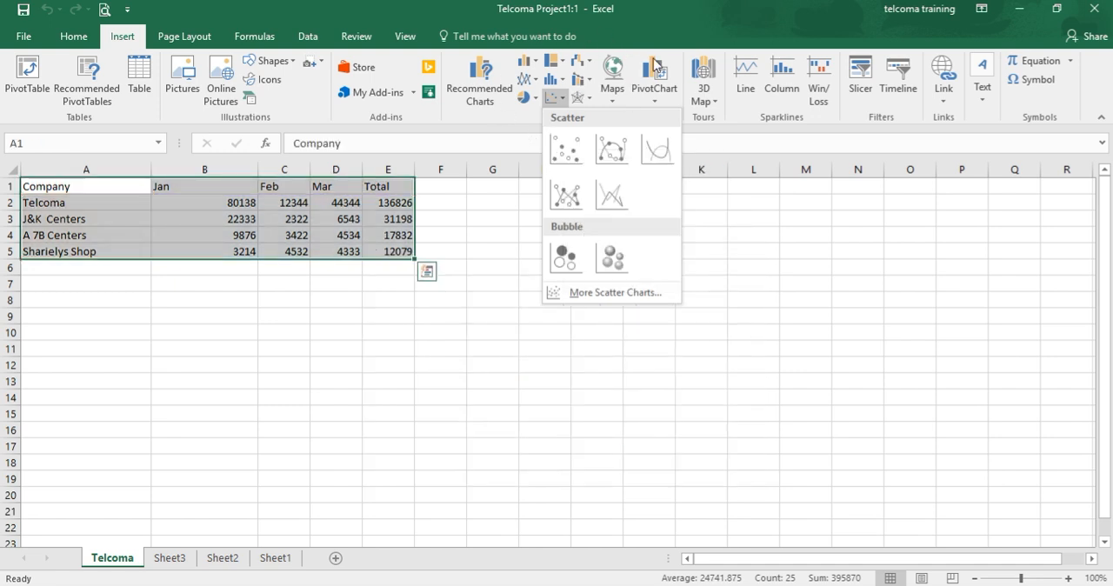
{"action": "left_click", "coordinate": [537, 487]}
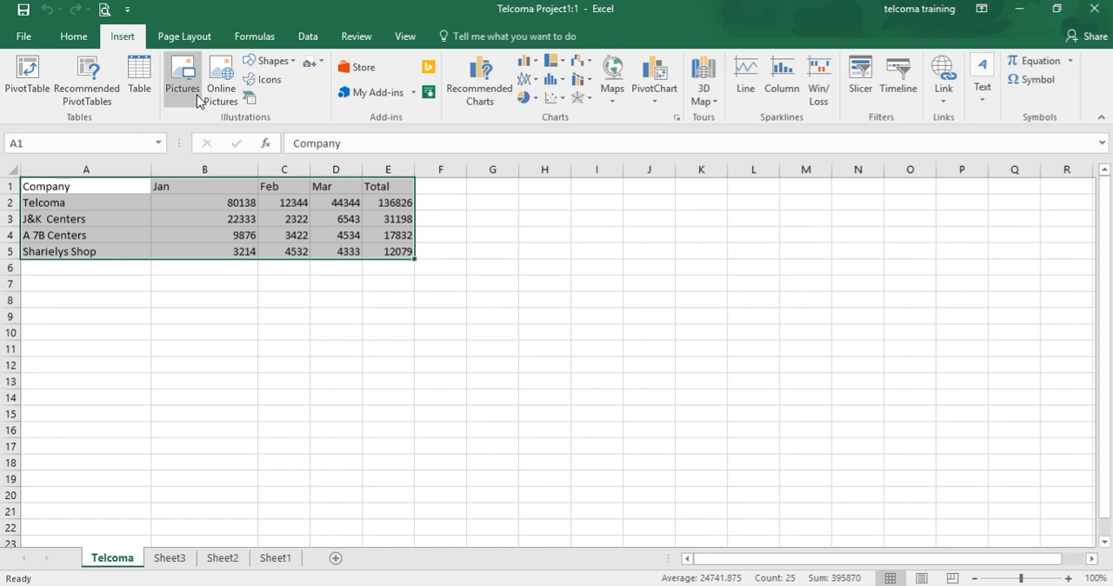
Insert a clustered column chart of A1:E5 through Quick Analysis, with companies on the horizontal axis and Jan, Feb, Mar and Total as series
{"action": "left_click", "coordinate": [347, 237]}
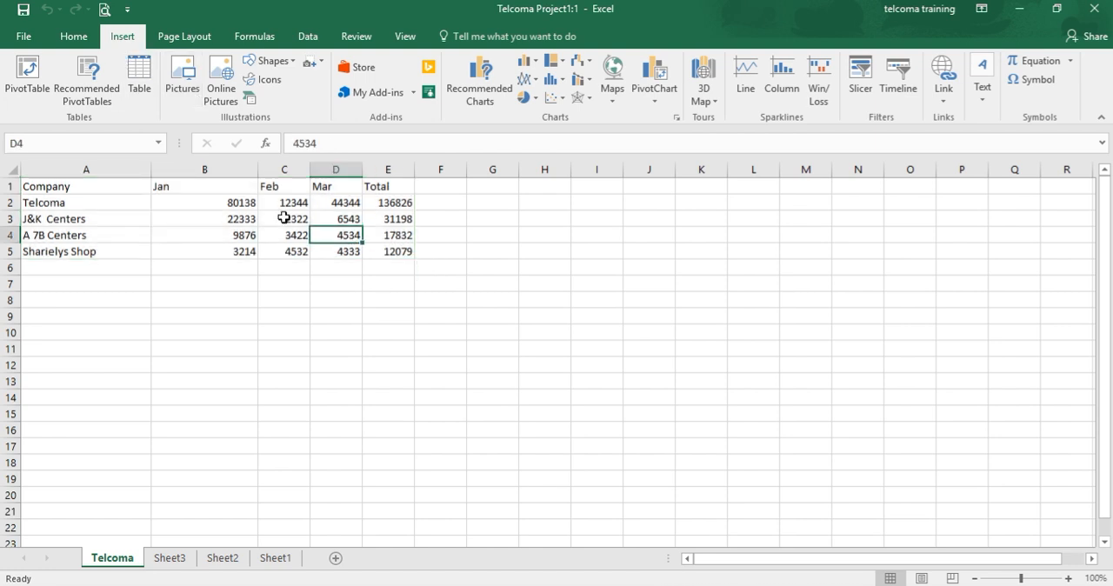
{"action": "left_click", "coordinate": [40, 190]}
{"action": "key", "text": "shift+Right"}
{"action": "key", "text": "shift+Right"}
{"action": "key", "text": "shift+Right"}
{"action": "key", "text": "shift+Right"}
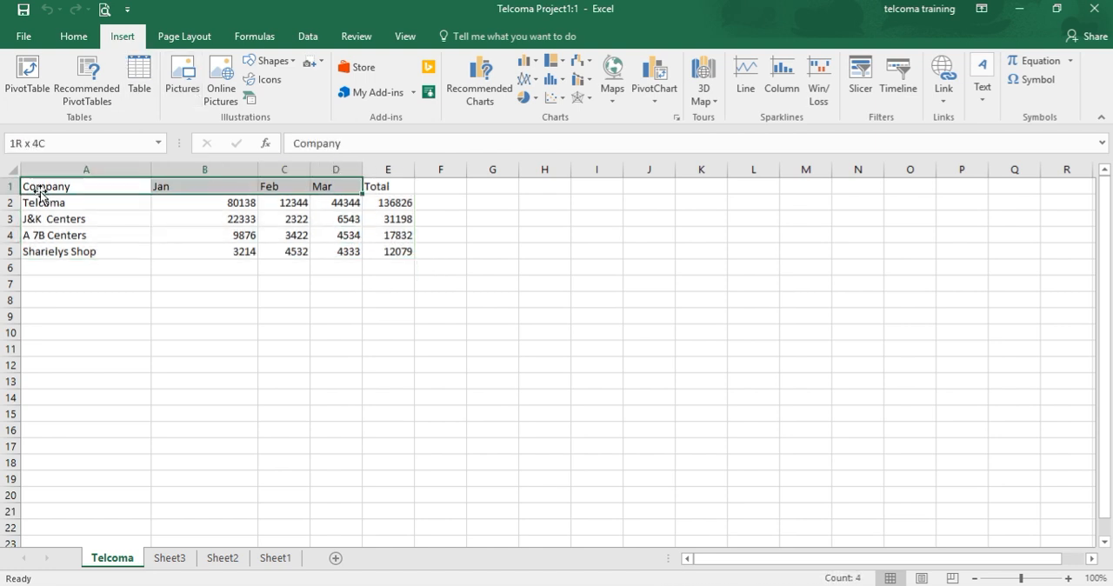
{"action": "key", "text": "shift+Down"}
{"action": "key", "text": "shift+Down"}
{"action": "key", "text": "shift+Down"}
{"action": "key", "text": "shift+Down"}
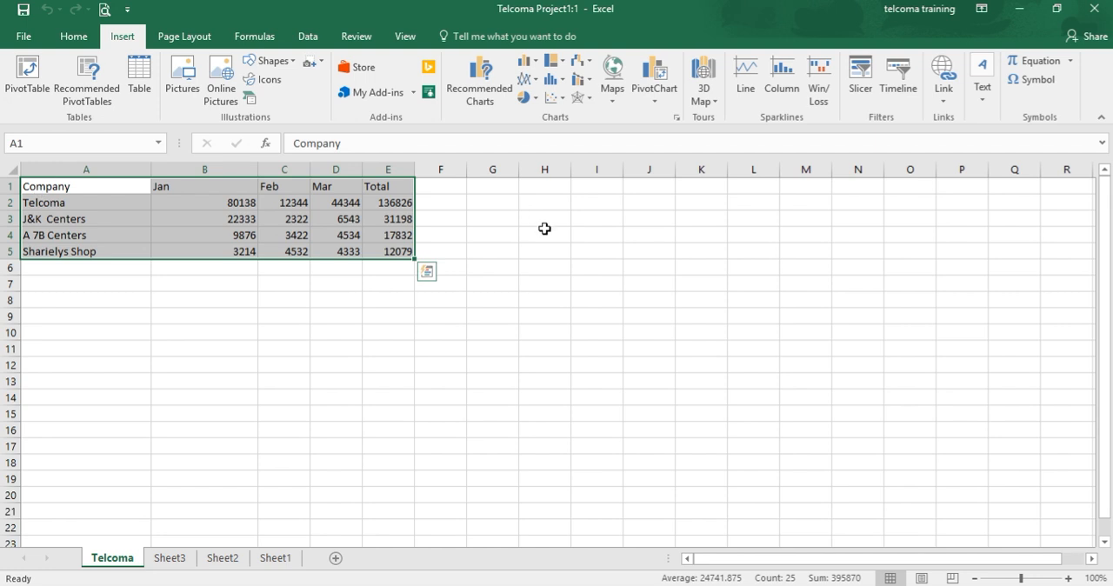
{"action": "left_click", "coordinate": [428, 274]}
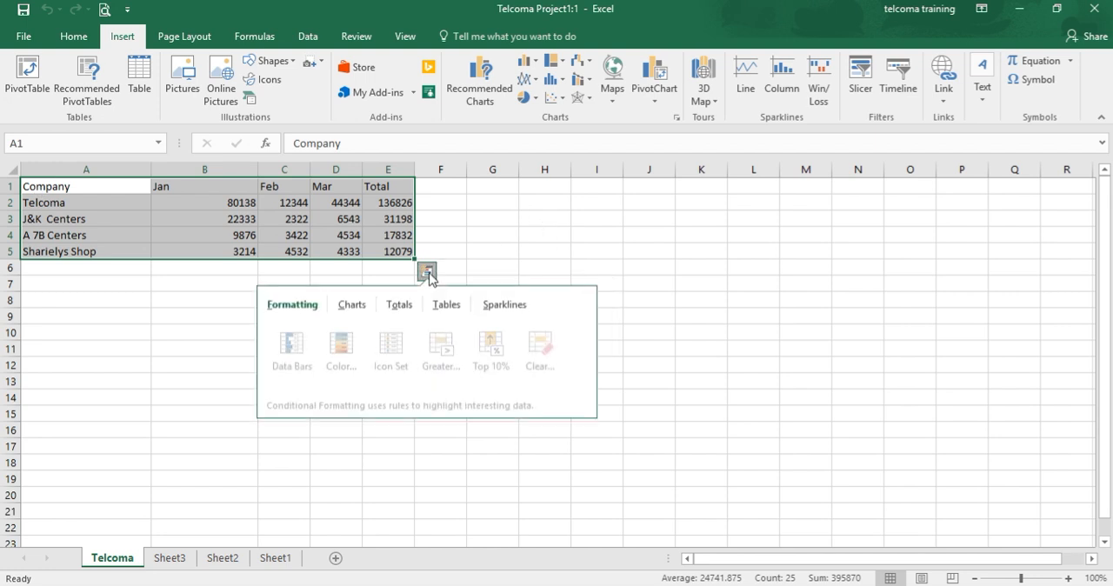
{"action": "left_click", "coordinate": [353, 314]}
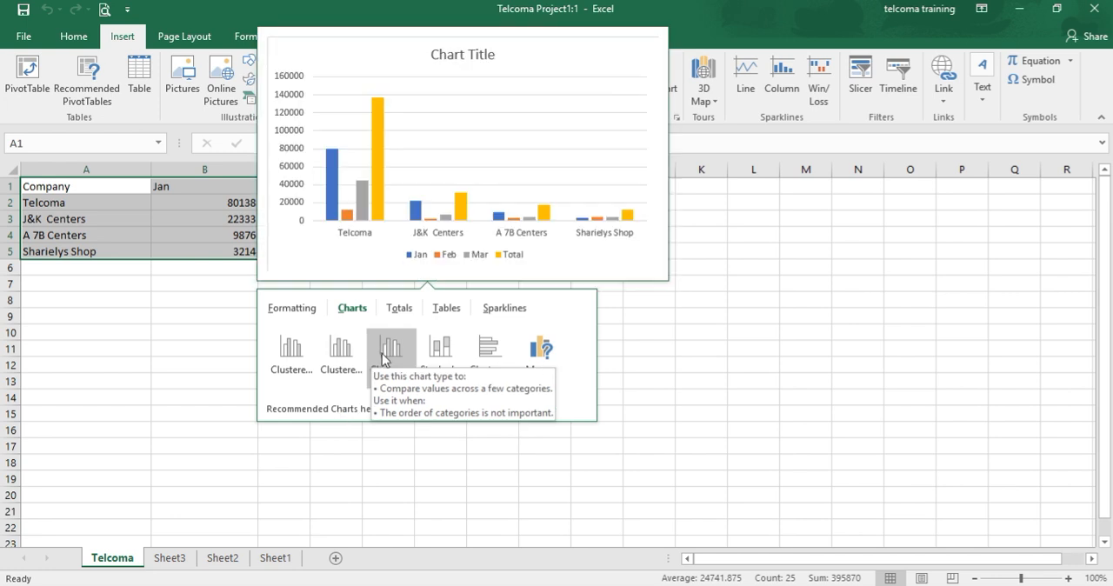
{"action": "left_click", "coordinate": [386, 352]}
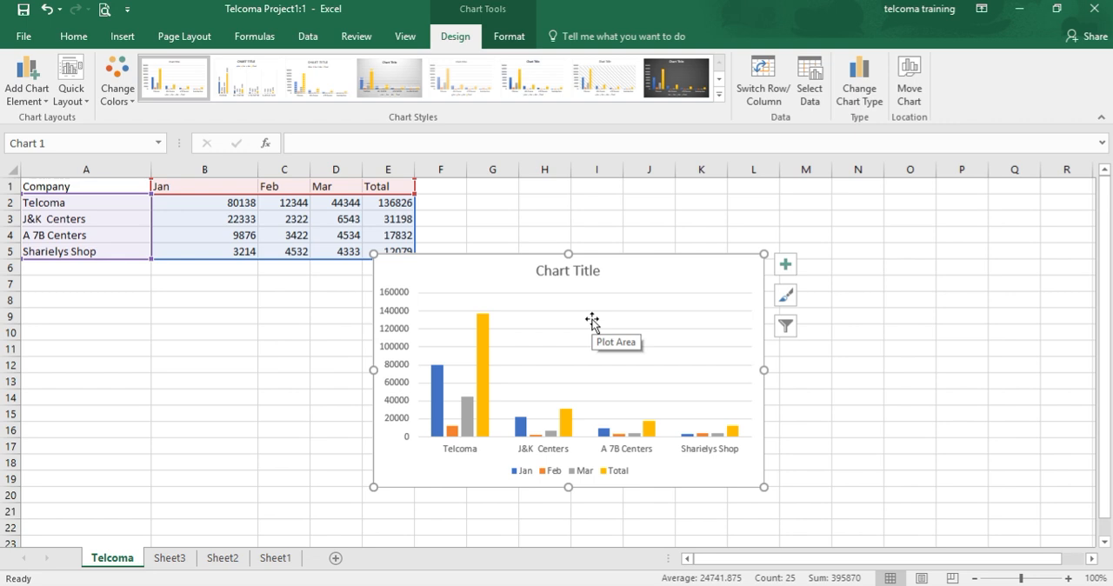
Move the column chart clear of the data table, placing it over columns H to O from about row 5
{"action": "left_click", "coordinate": [591, 320]}
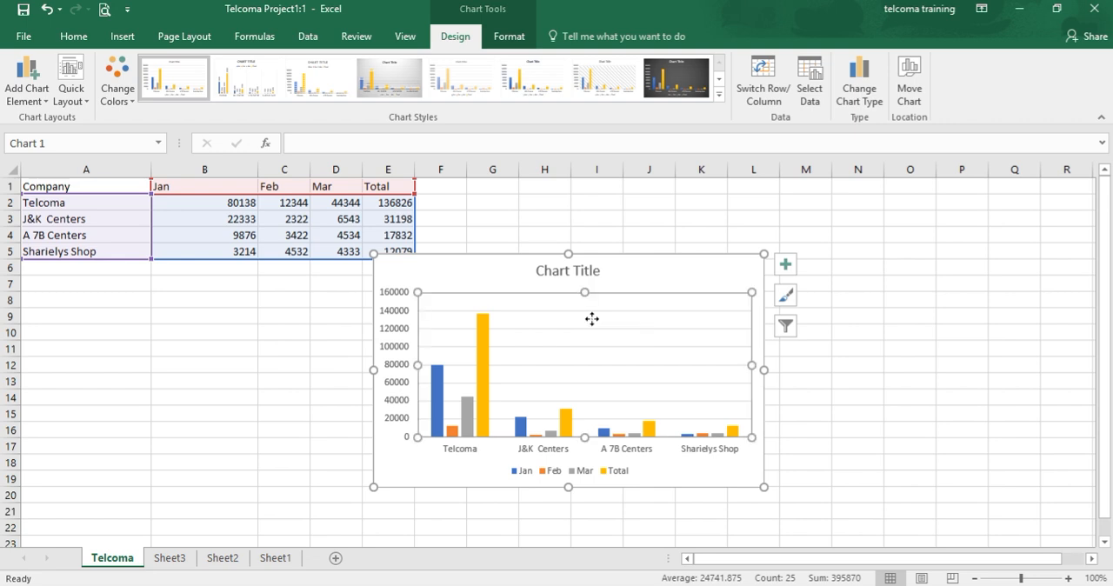
{"action": "left_click", "coordinate": [619, 274]}
{"action": "left_click_drag", "start_coordinate": [618, 274], "coordinate": [267, 204]}
{"action": "left_click_drag", "start_coordinate": [712, 161], "coordinate": [780, 264]}
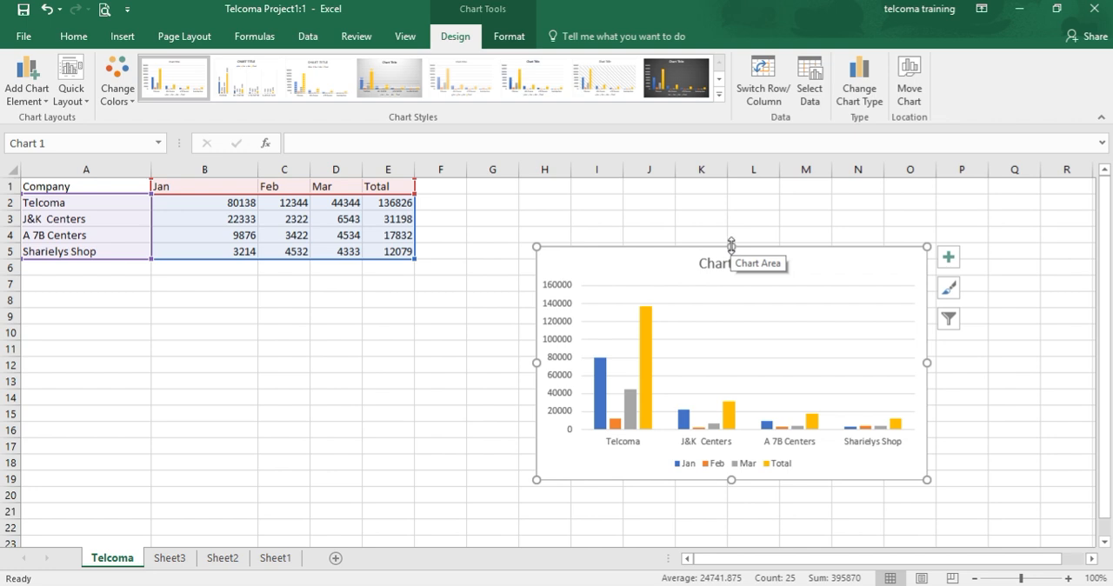
Resize the chart by extending its top edge to row 3, its left edge into column G and raising its bottom edge to row 17
{"action": "left_click_drag", "start_coordinate": [732, 246], "coordinate": [731, 211]}
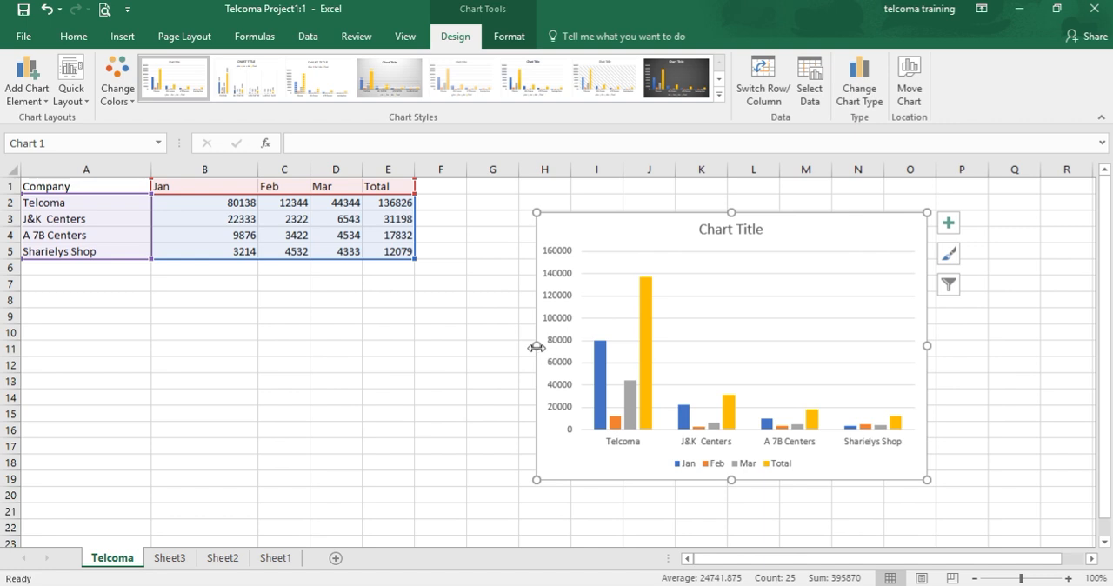
{"action": "left_click_drag", "start_coordinate": [536, 347], "coordinate": [481, 346]}
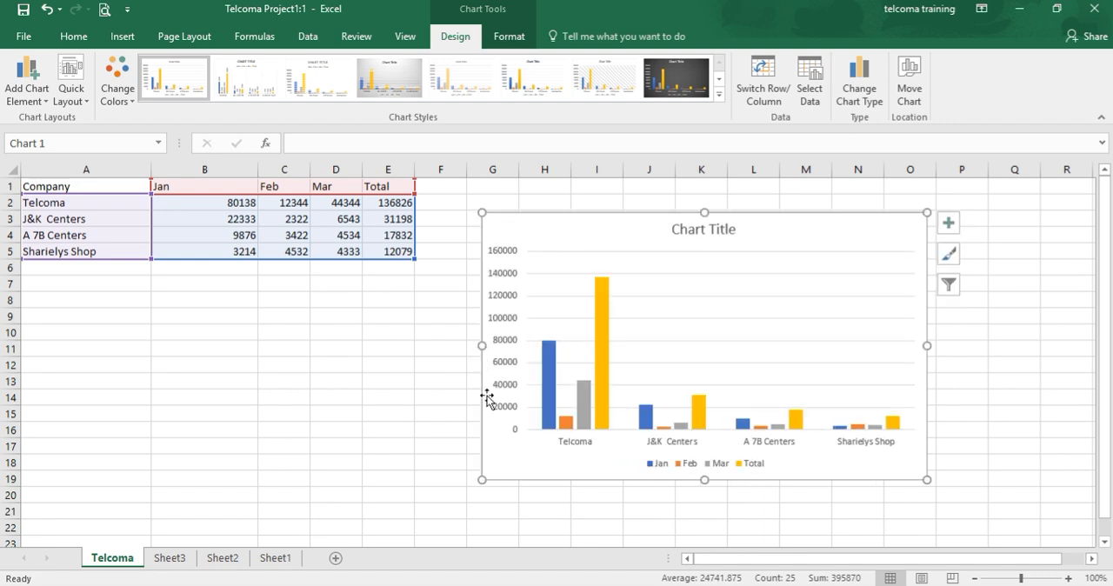
{"action": "left_click_drag", "start_coordinate": [704, 479], "coordinate": [701, 451]}
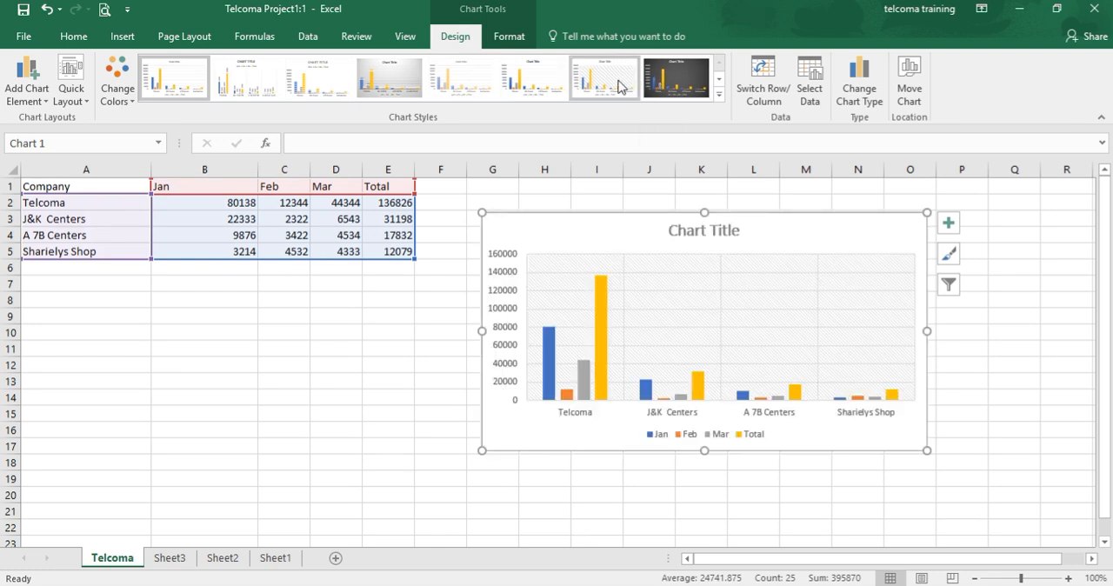
Replace the chart's placeholder title with "Company Sales"
{"action": "left_click", "coordinate": [718, 84]}
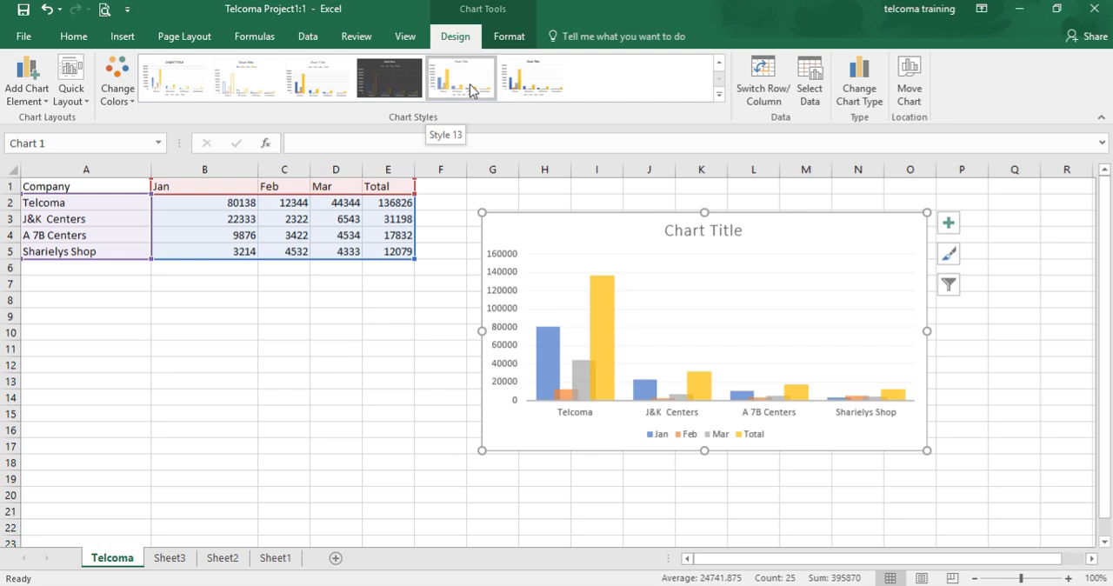
{"action": "double_click", "coordinate": [697, 233]}
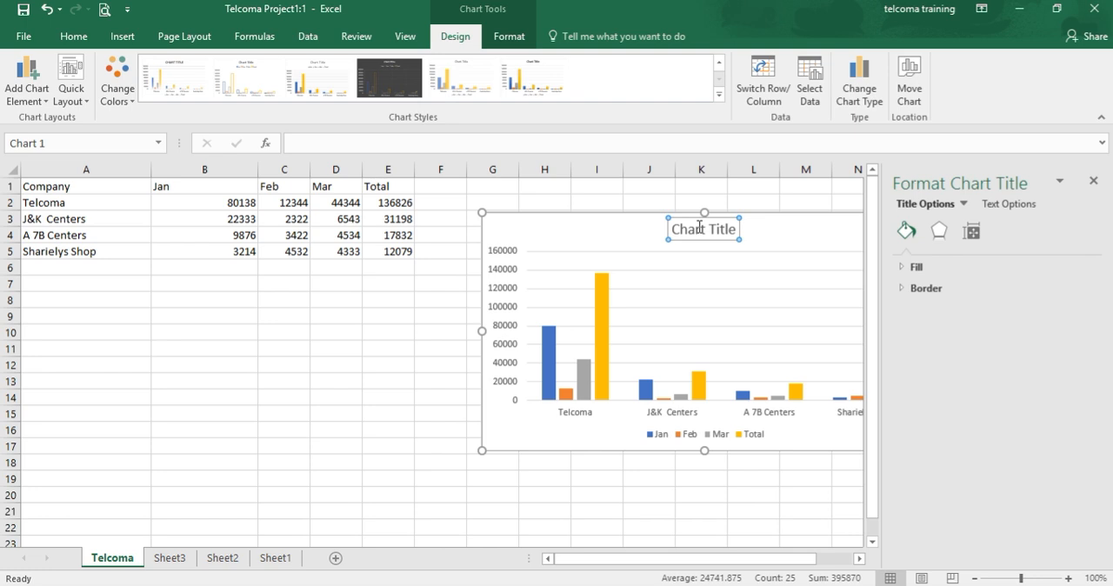
{"action": "left_click", "coordinate": [689, 186]}
{"action": "left_click", "coordinate": [692, 231]}
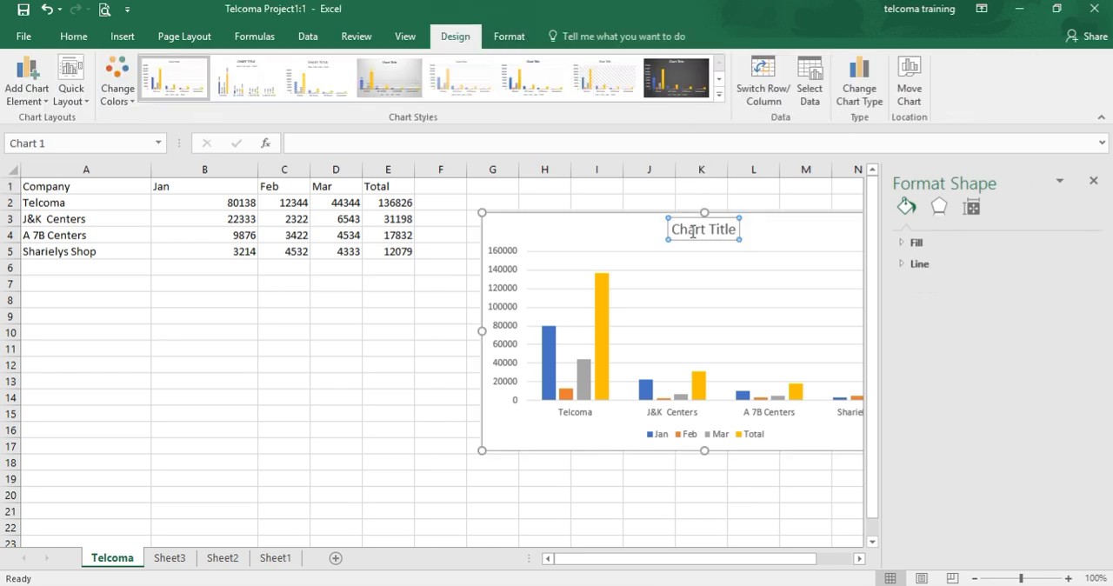
{"action": "double_click", "coordinate": [693, 233]}
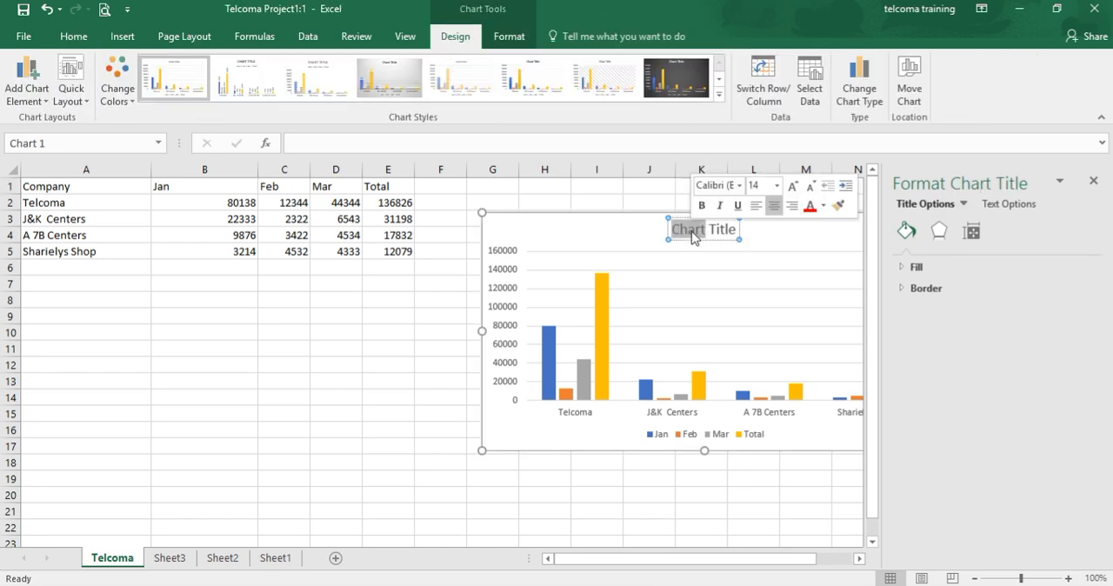
{"action": "key", "text": "Delete"}
{"action": "key", "text": "Delete"}
{"action": "key", "text": "Delete"}
{"action": "key", "text": "Delete"}
{"action": "key", "text": "Delete"}
{"action": "key", "text": "Delete"}
{"action": "key", "text": "Delete"}
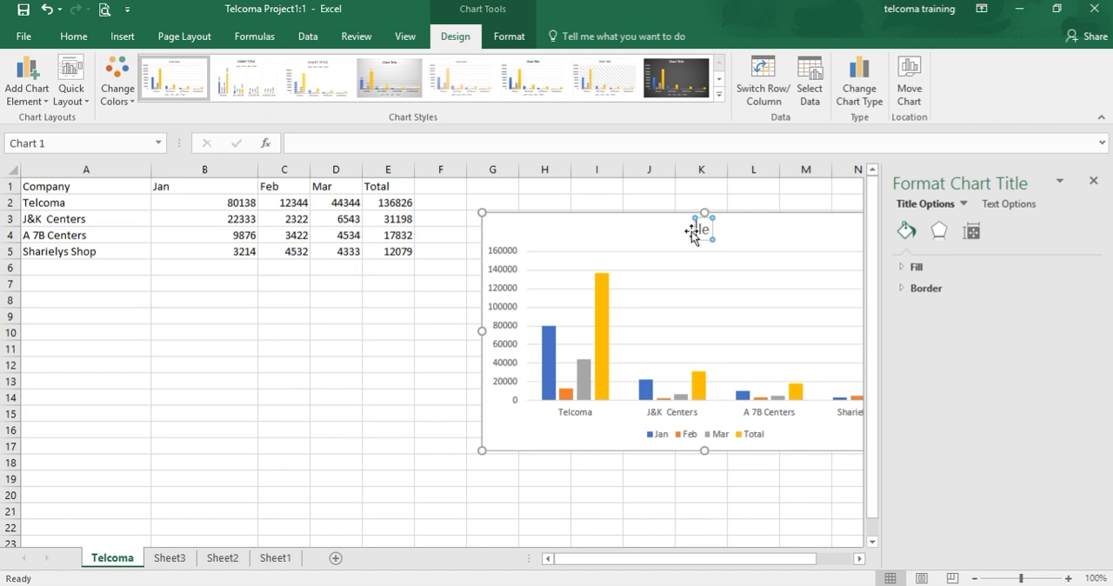
{"action": "type", "text": "Company Sales"}
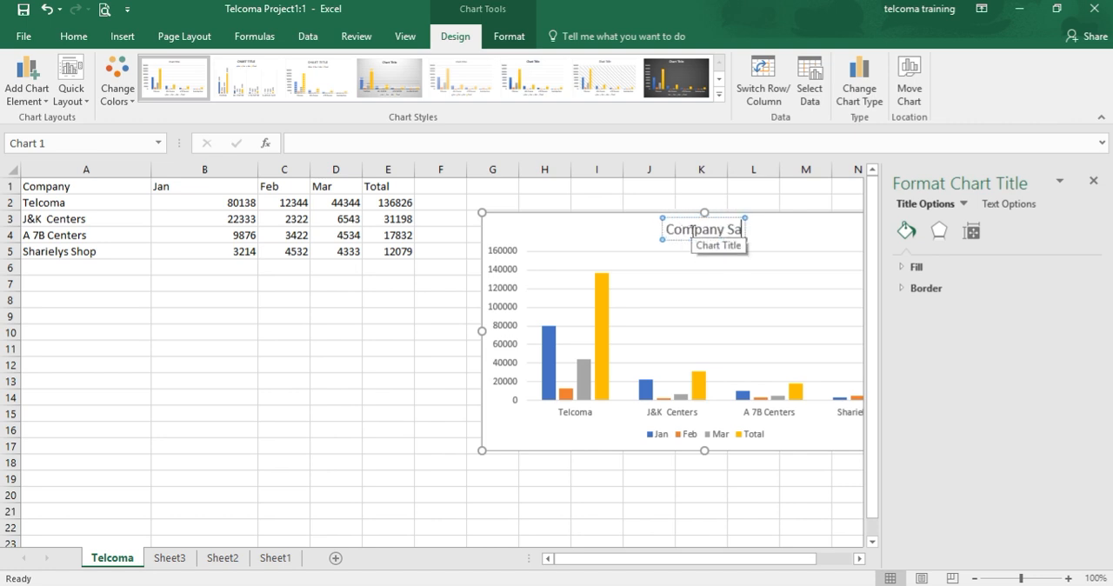
{"action": "left_click", "coordinate": [695, 273]}
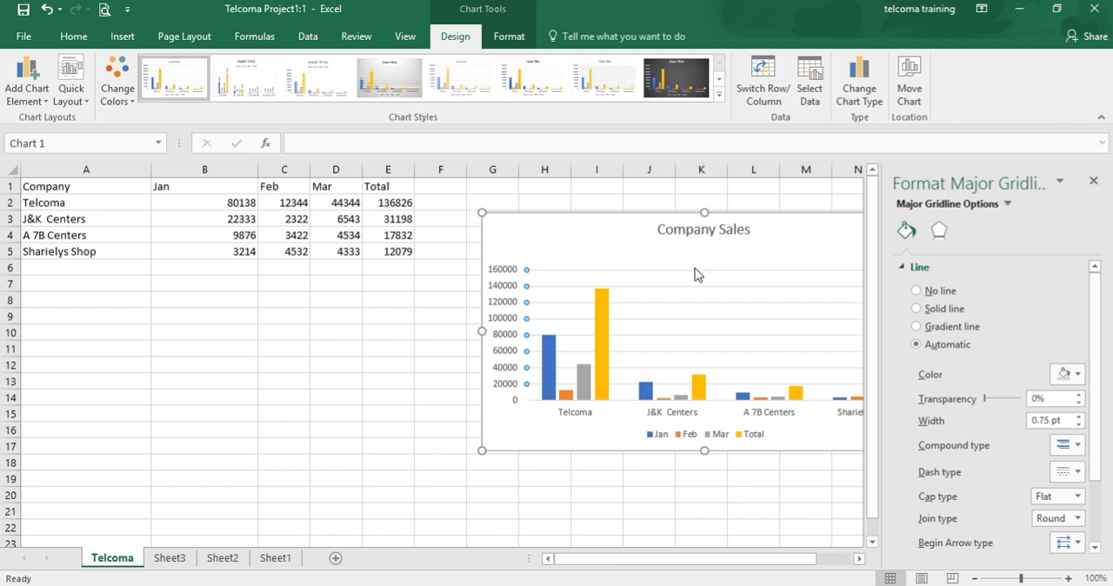
Open the formatting options for the chart's vertical value axis
{"action": "left_click", "coordinate": [505, 290]}
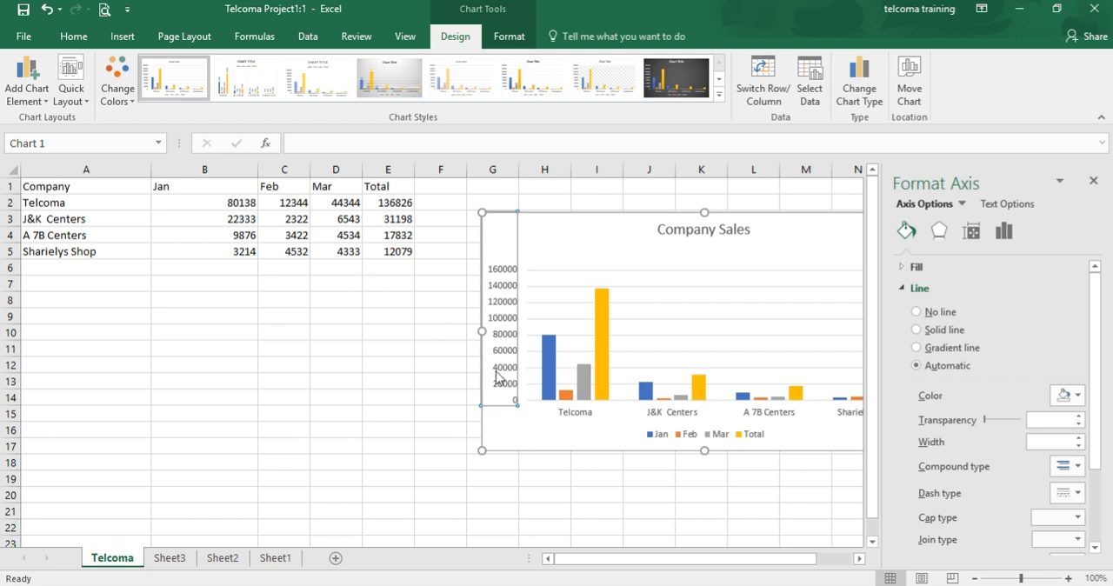
Fill the chart's vertical value axis labels with the standard light blue color and deselect the chart
{"action": "right_click", "coordinate": [497, 376]}
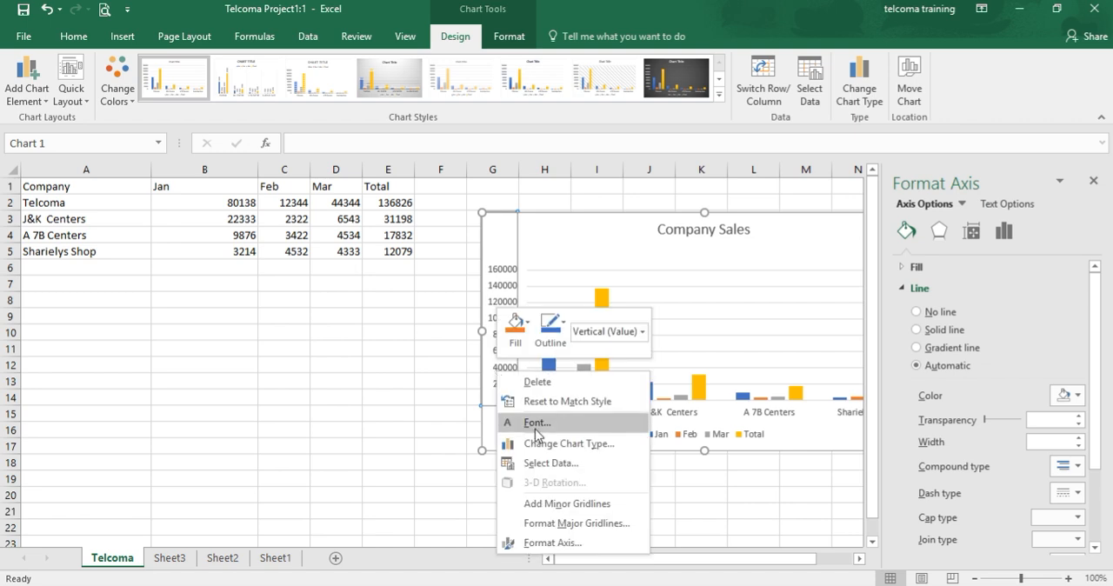
{"action": "left_click", "coordinate": [527, 325]}
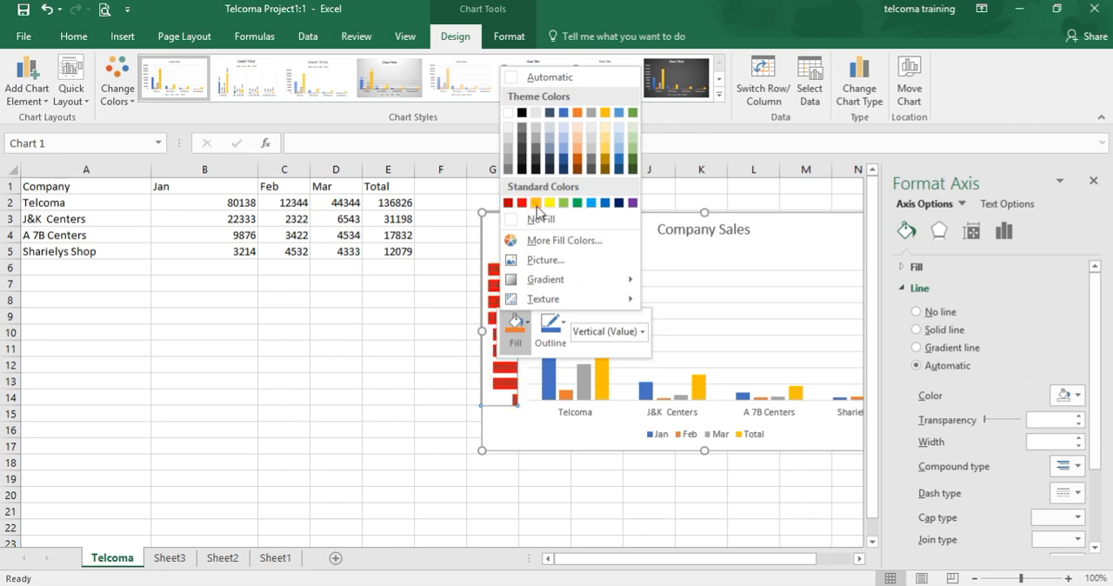
{"action": "left_click", "coordinate": [590, 203]}
{"action": "left_click", "coordinate": [410, 444]}
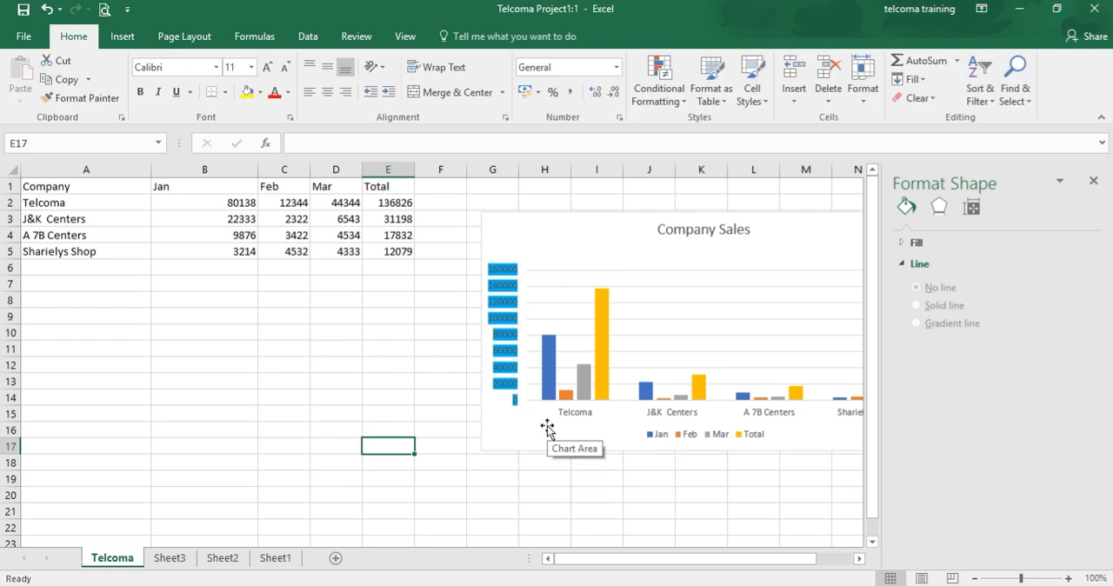
Select the chart's horizontal category axis and close the axis formatting options
{"action": "left_click", "coordinate": [669, 419]}
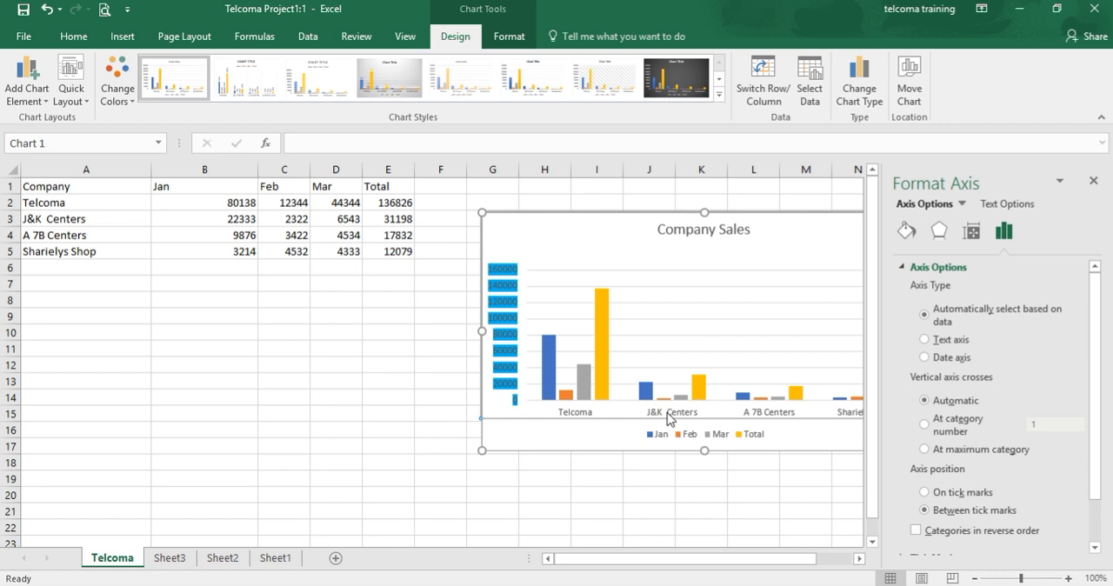
{"action": "right_click", "coordinate": [670, 419]}
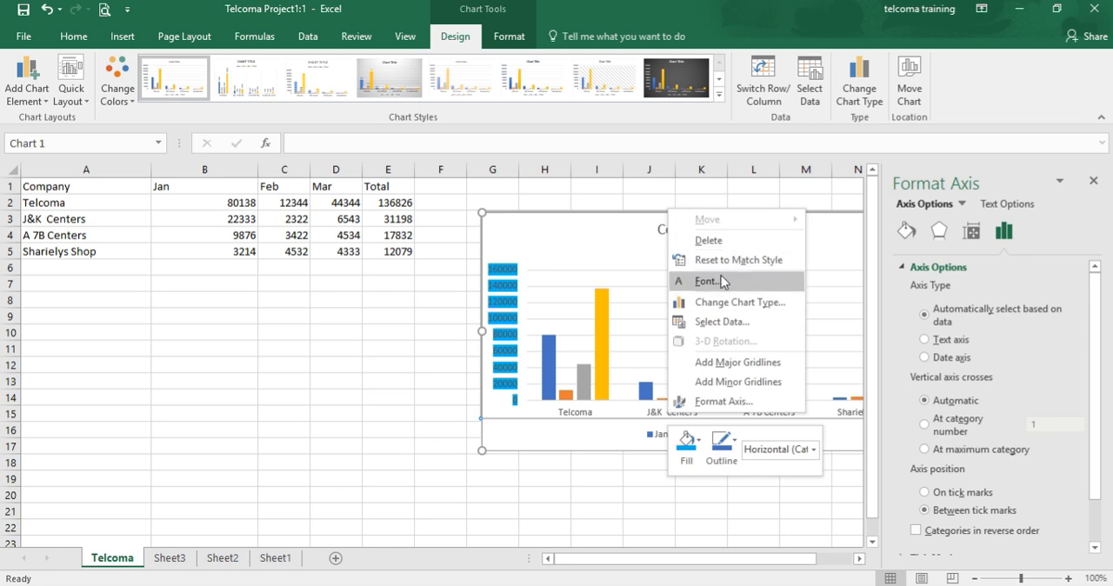
{"action": "left_click", "coordinate": [470, 451]}
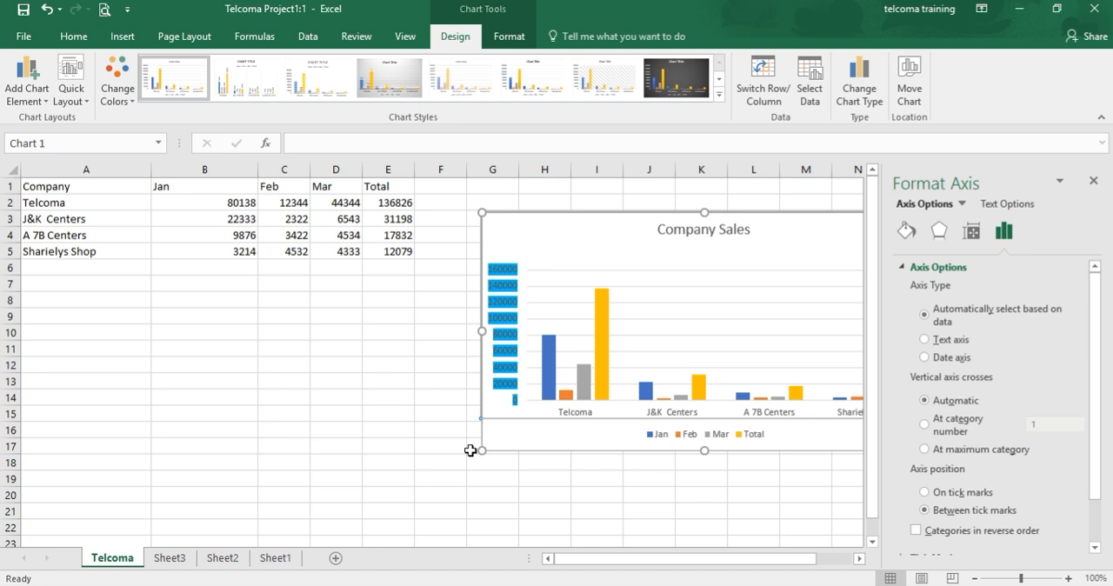
{"action": "left_click", "coordinate": [1093, 181]}
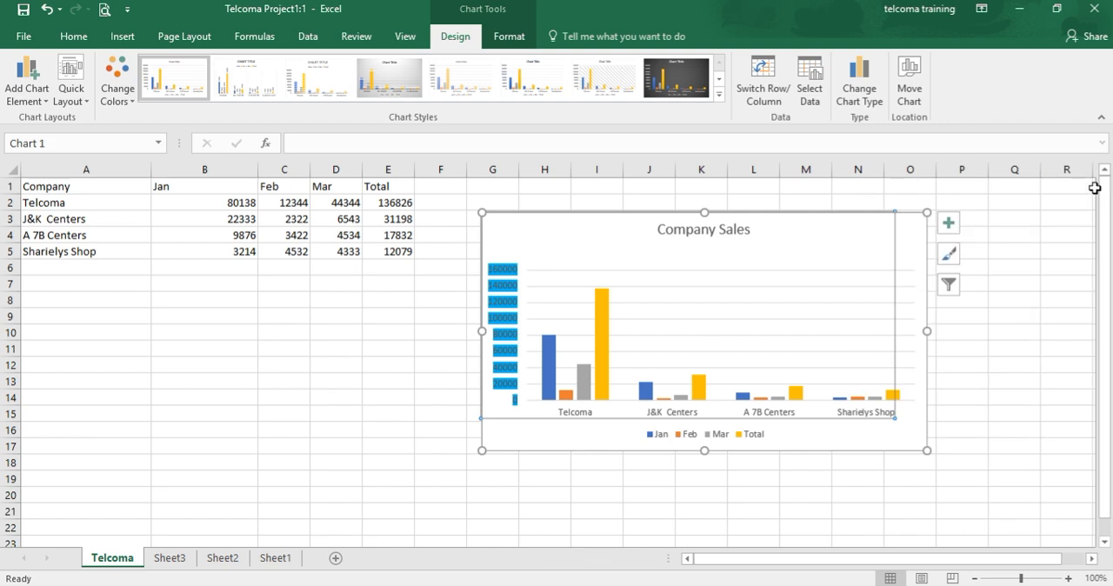